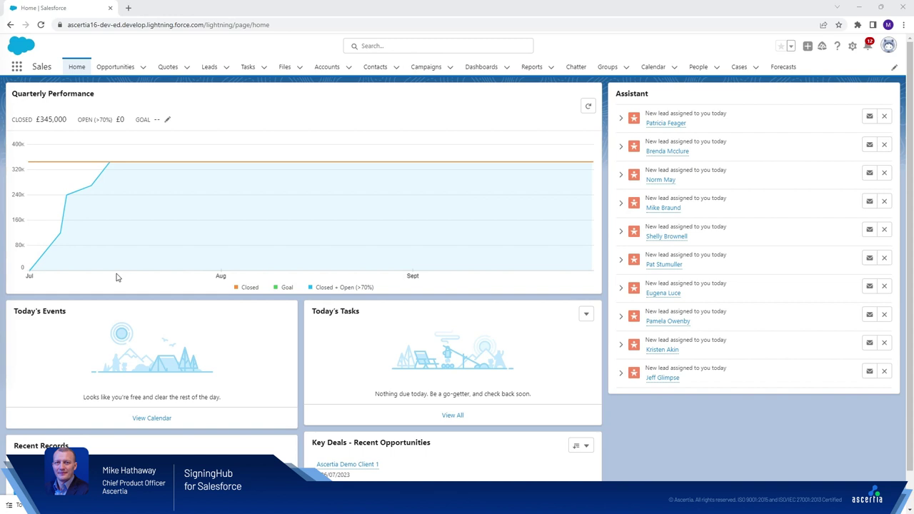
# Step: Open the SigningHub Admin page from the App Launcher's View All item list
pyautogui.click(15, 67)
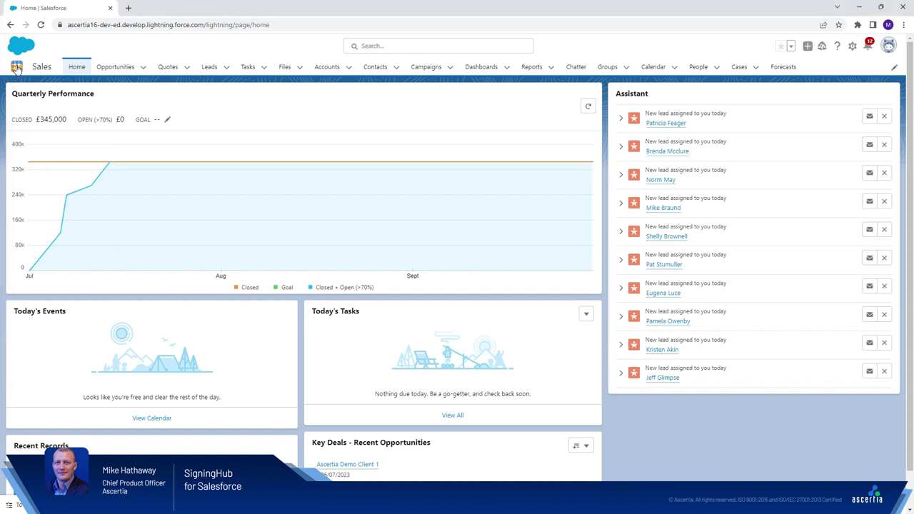
pyautogui.click(32, 234)
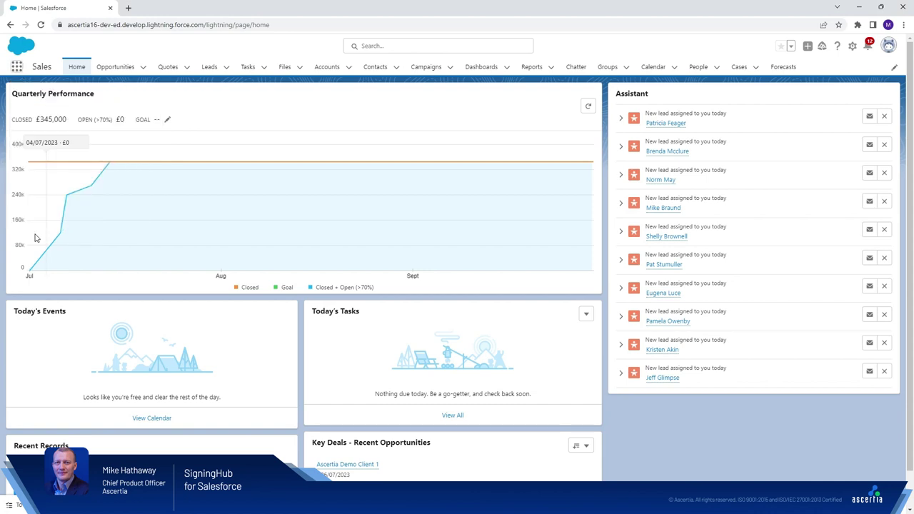
pyautogui.scroll(-3, 757, 263)
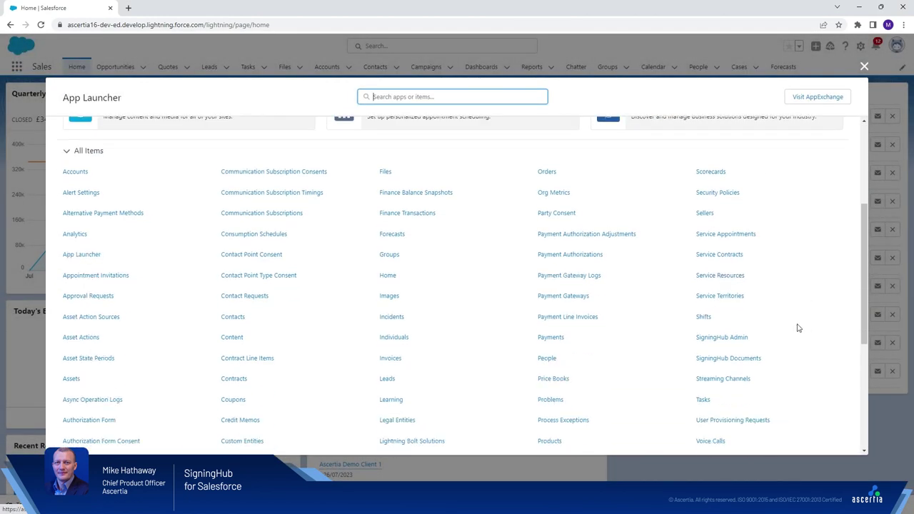
pyautogui.click(741, 344)
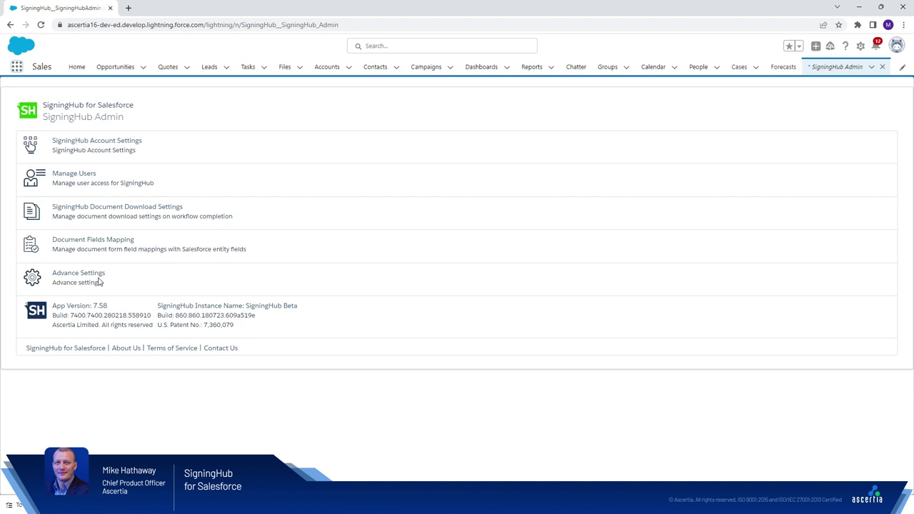
# Step: Open the Ascertia Demo Client 1 opportunity and choose Share using SigningHub from its actions menu
pyautogui.click(114, 66)
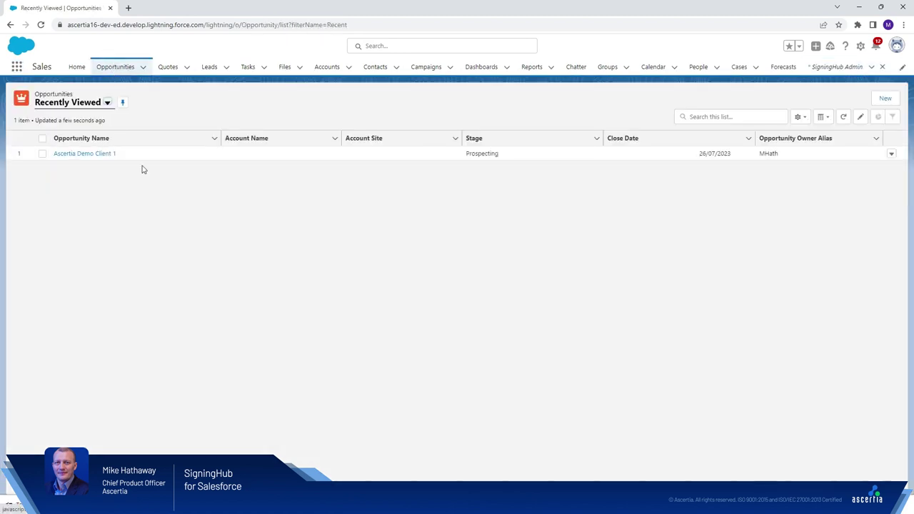
pyautogui.click(106, 154)
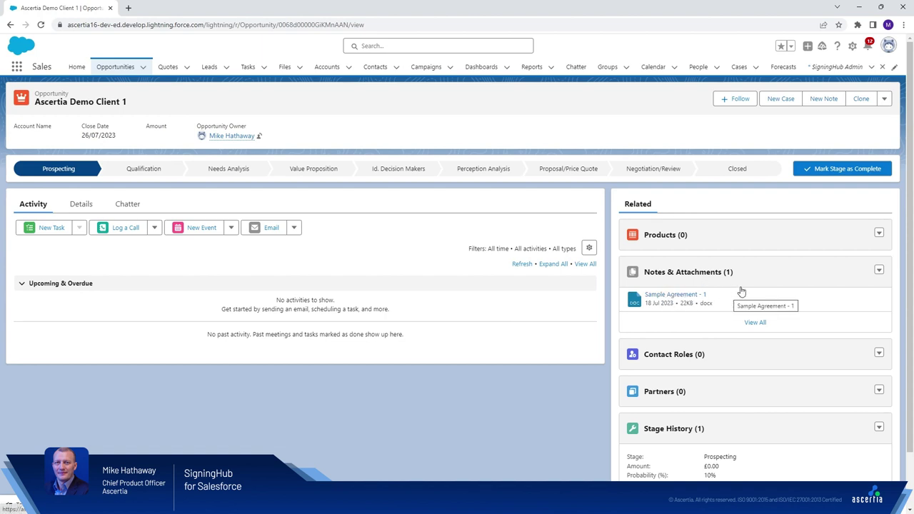
pyautogui.click(884, 99)
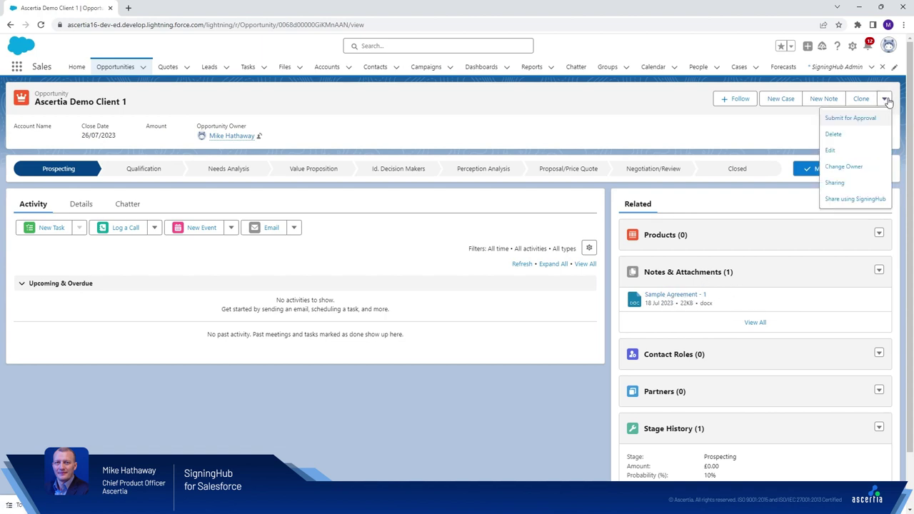
pyautogui.click(857, 201)
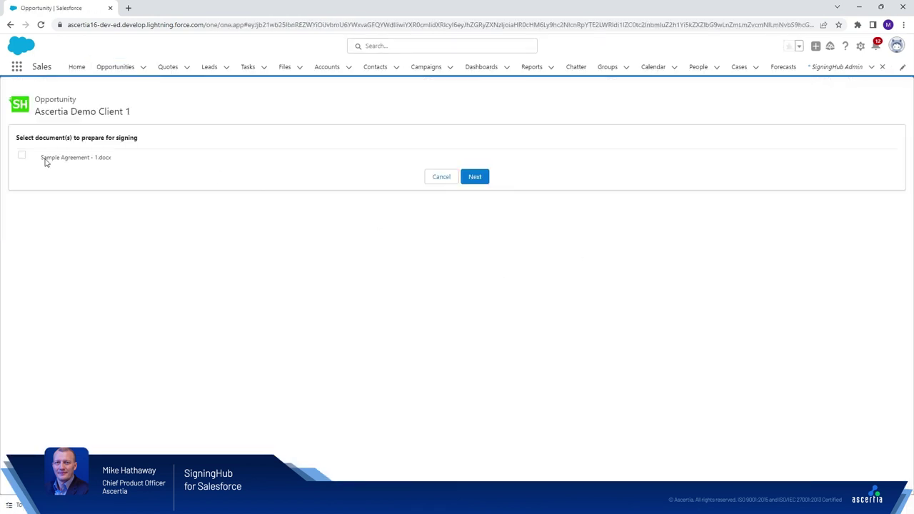
# Step: Select Sample Agreement - 1.docx and add the first recipient as a Signer
pyautogui.click(22, 155)
pyautogui.click(474, 176)
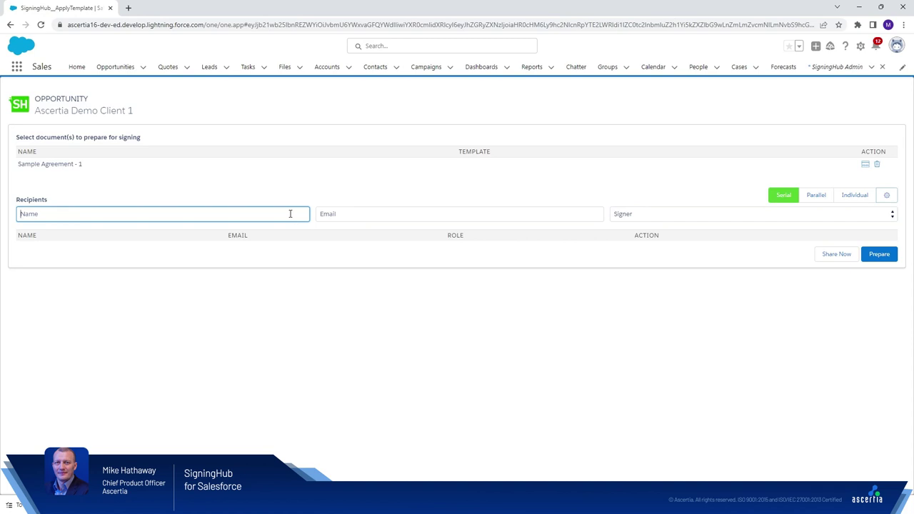
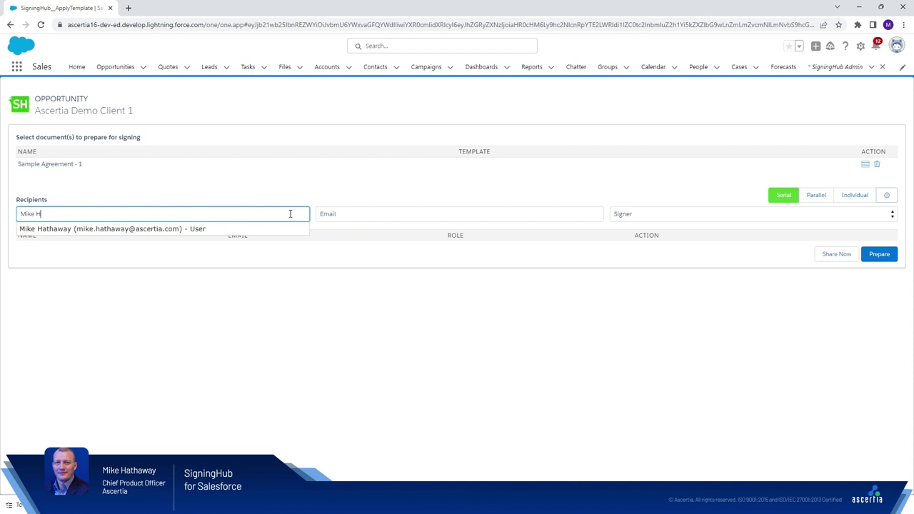
pyautogui.click(214, 229)
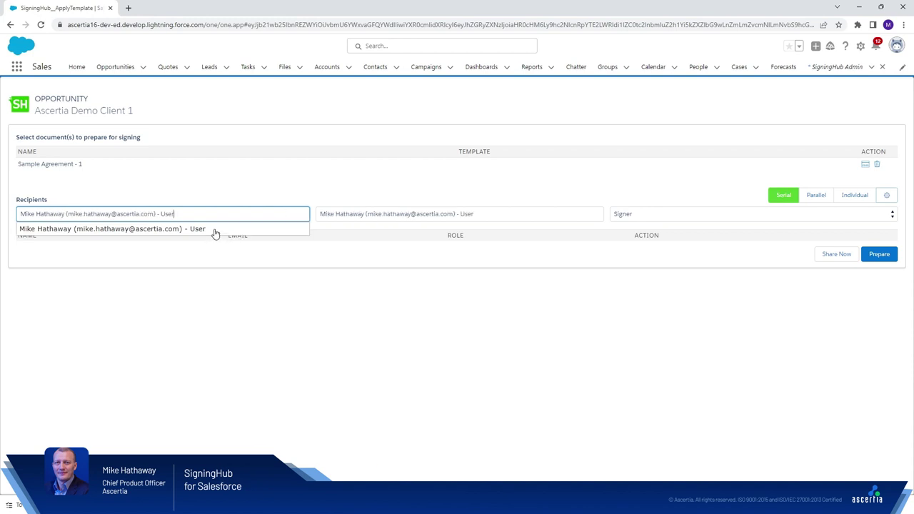
pyautogui.press('Tab')
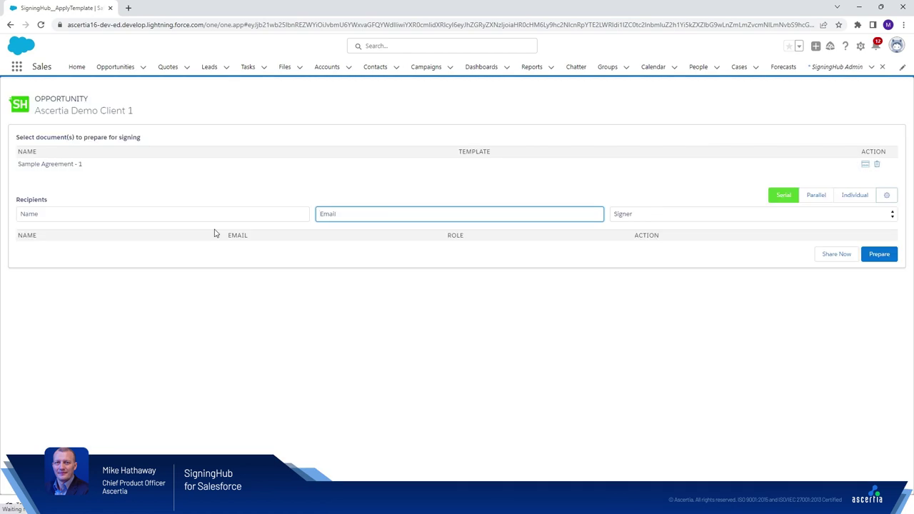
pyautogui.click(183, 214)
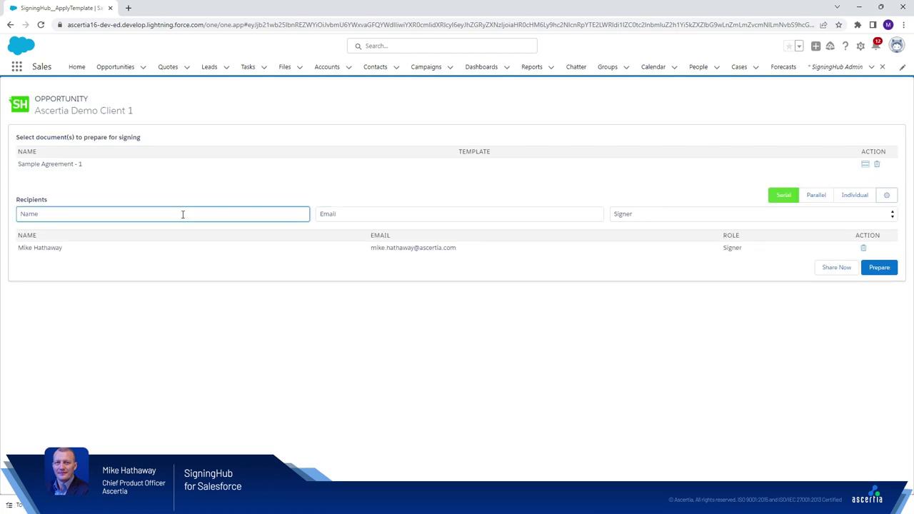
# Step: Add the second recipient as a Signer by entering their name and e-mail
pyautogui.press('Tab')
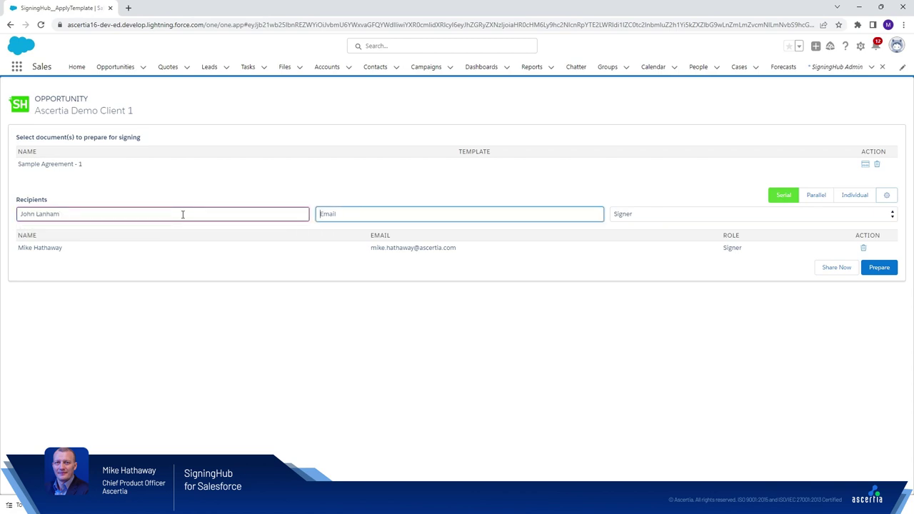
pyautogui.press('Tab')
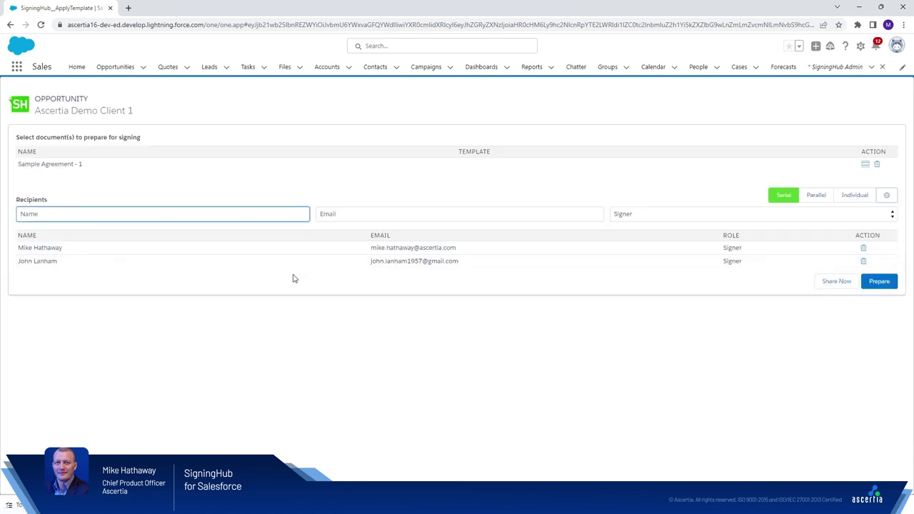
# Step: Open the agreement for field preparation and move to page 2
pyautogui.click(865, 283)
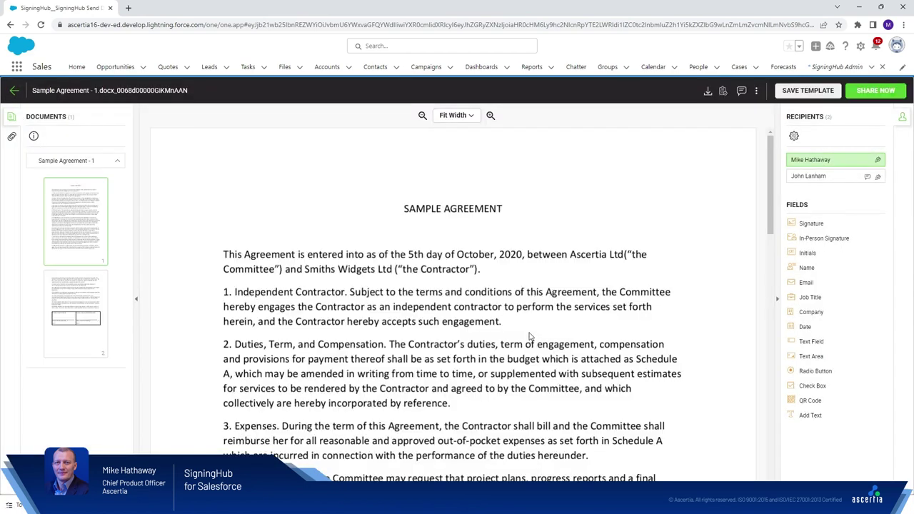
pyautogui.click(102, 309)
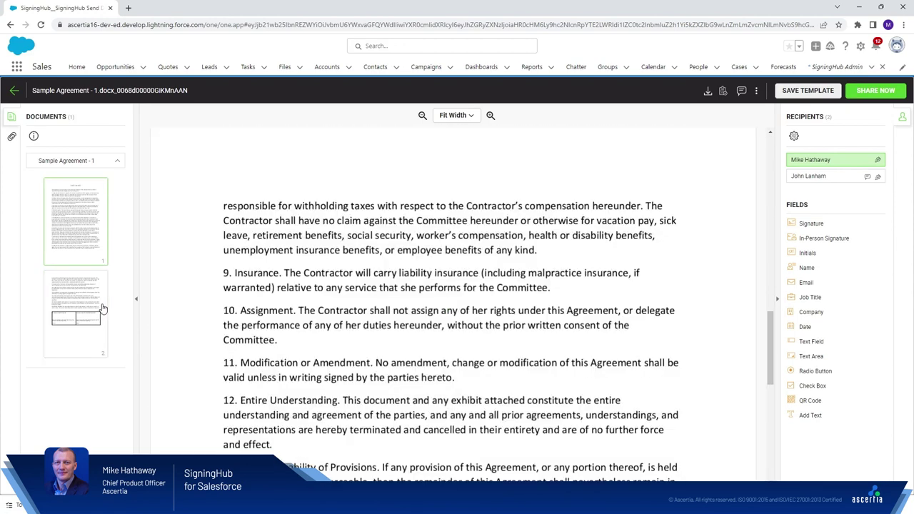
pyautogui.scroll(-4, 343, 282)
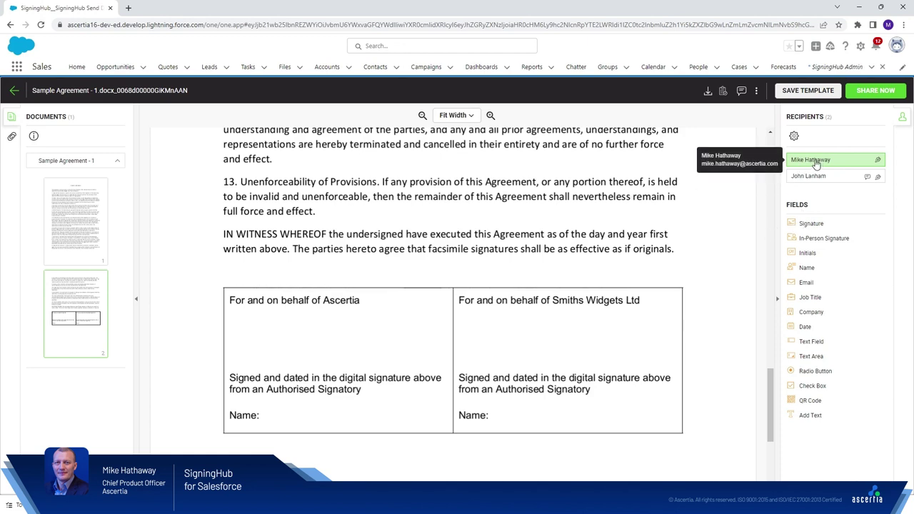
# Step: Place the first recipient's widened Electronic Seal signature field and a Name field under Ascertia
pyautogui.moveTo(792, 223)
pyautogui.mouseDown()
pyautogui.moveTo(482, 294)
pyautogui.moveTo(233, 316)
pyautogui.mouseUp()
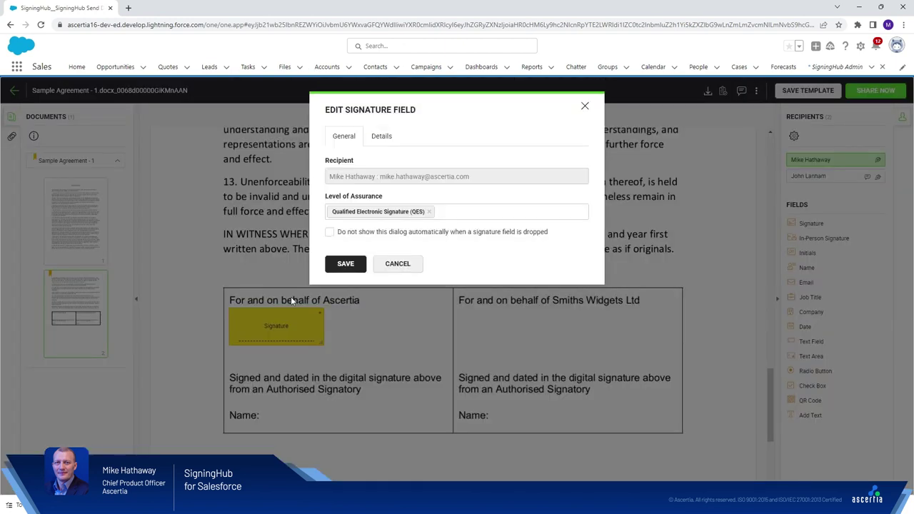
pyautogui.click(452, 210)
pyautogui.click(429, 211)
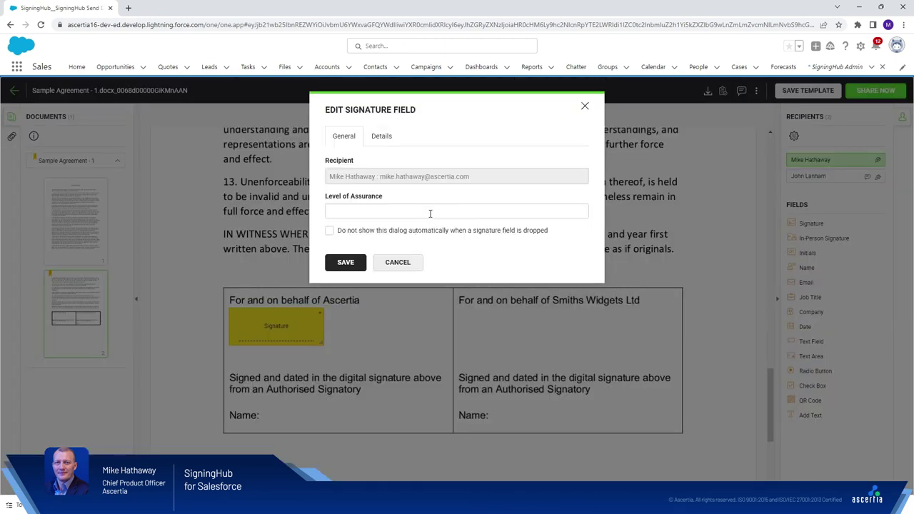
pyautogui.click(430, 213)
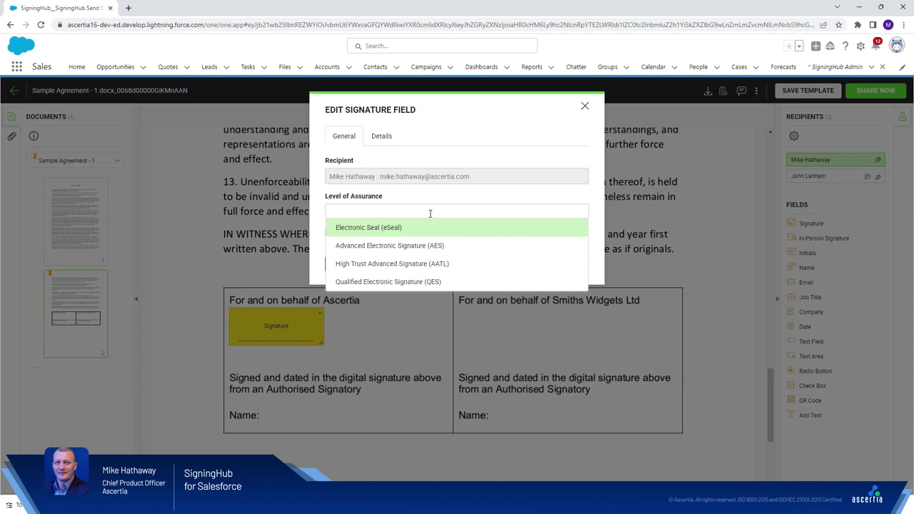
pyautogui.click(380, 227)
pyautogui.click(353, 264)
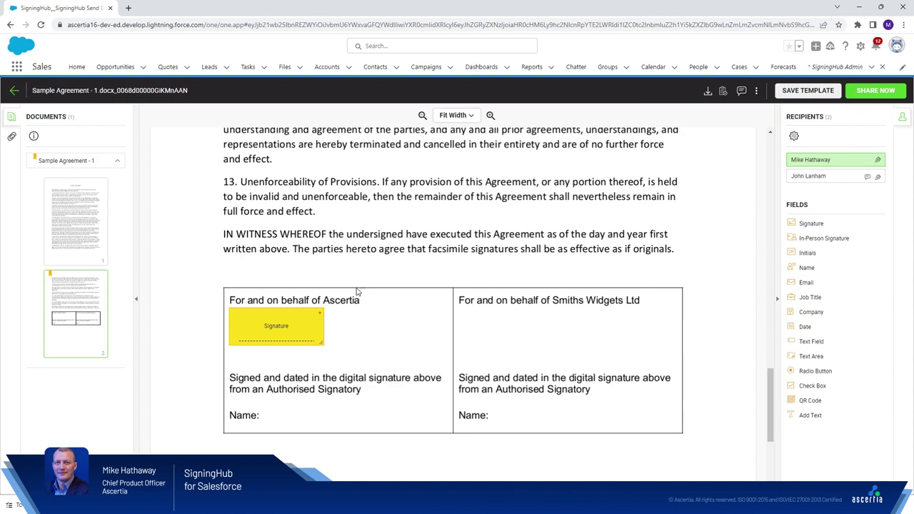
pyautogui.moveTo(325, 326)
pyautogui.mouseDown()
pyautogui.moveTo(437, 327)
pyautogui.moveTo(426, 366)
pyautogui.mouseUp()
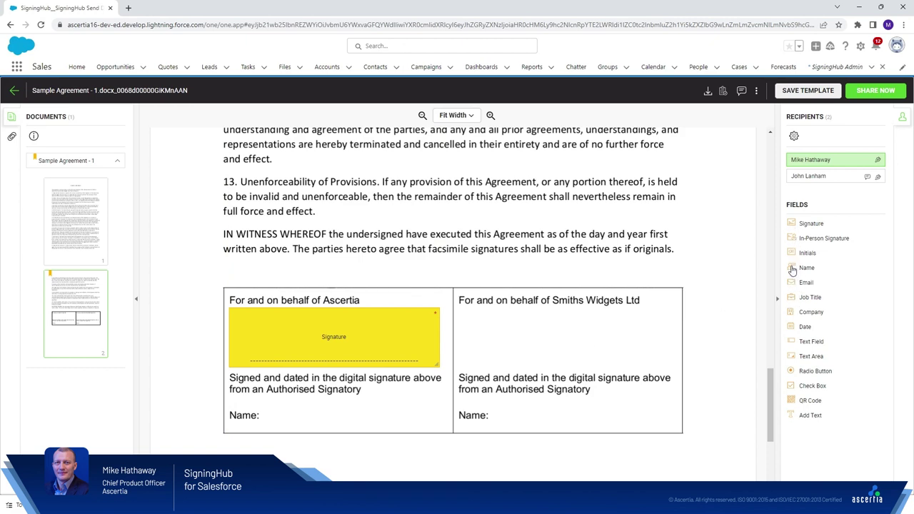
pyautogui.moveTo(791, 269); pyautogui.dragTo(273, 413)
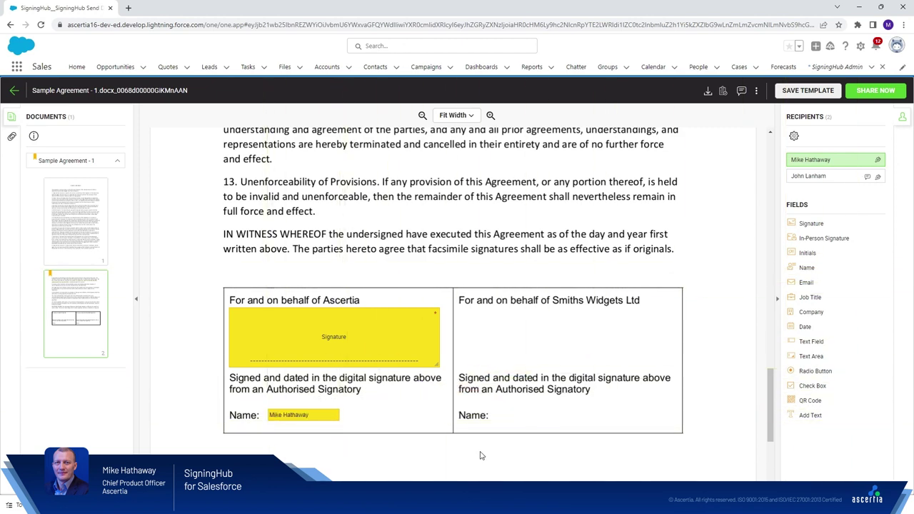
# Step: Place the second recipient's Signature and Name fields in the Smiths Widgets Ltd cell, then share
pyautogui.click(819, 180)
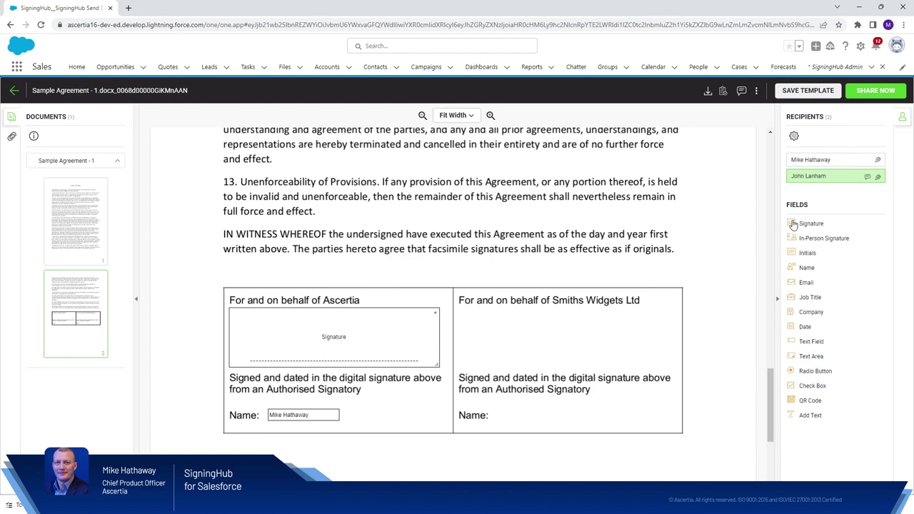
pyautogui.moveTo(792, 225); pyautogui.dragTo(471, 314)
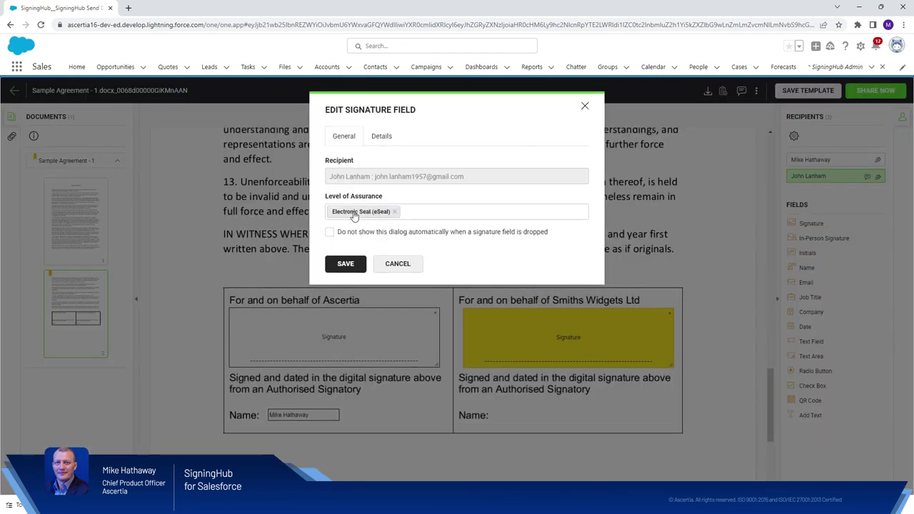
pyautogui.click(345, 263)
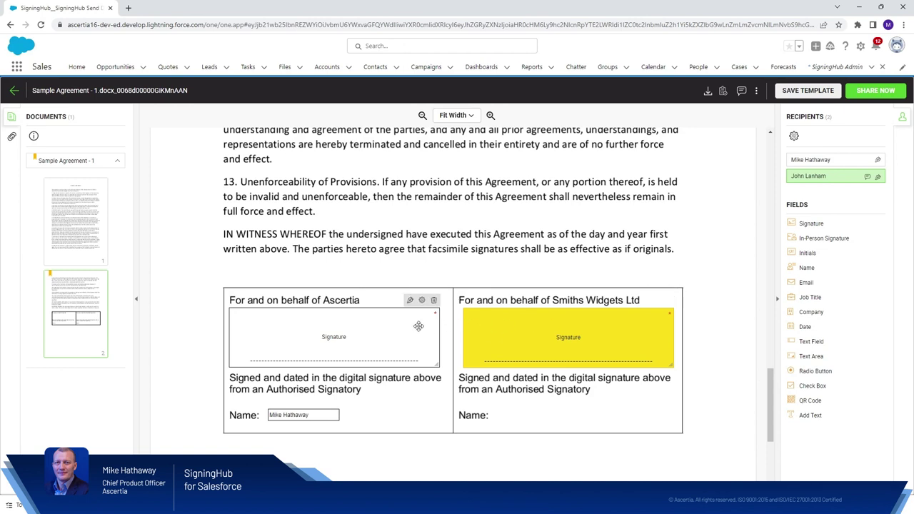
pyautogui.moveTo(794, 268); pyautogui.dragTo(506, 414)
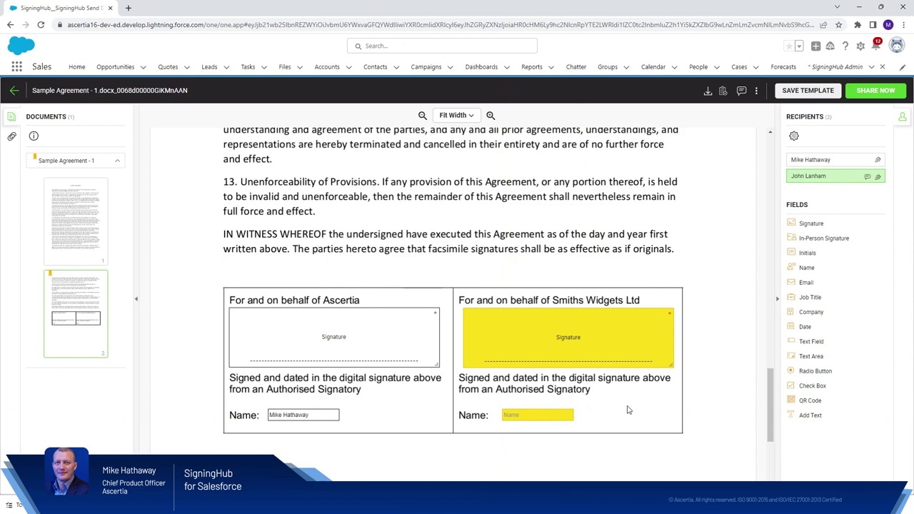
pyautogui.click(875, 93)
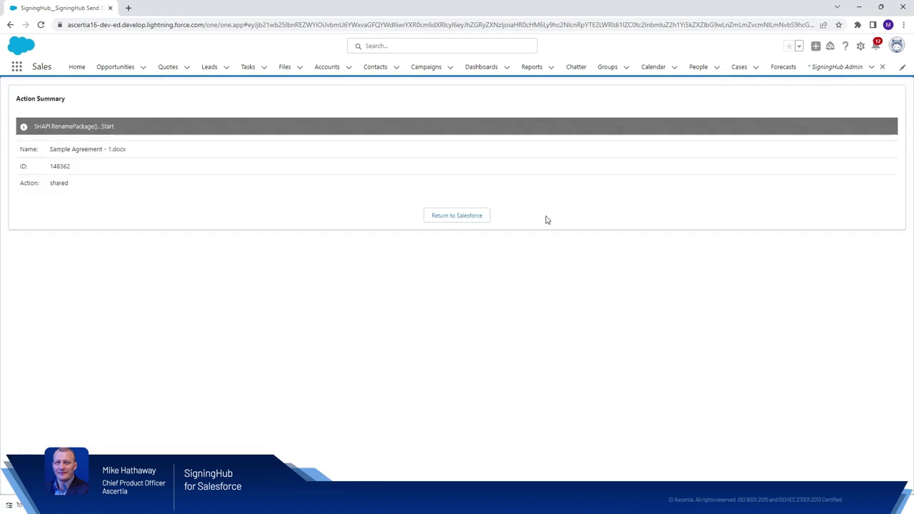
# Step: Return to the opportunity and check Sample Agreement - 1.docx shows PENDING under Details
pyautogui.click(474, 217)
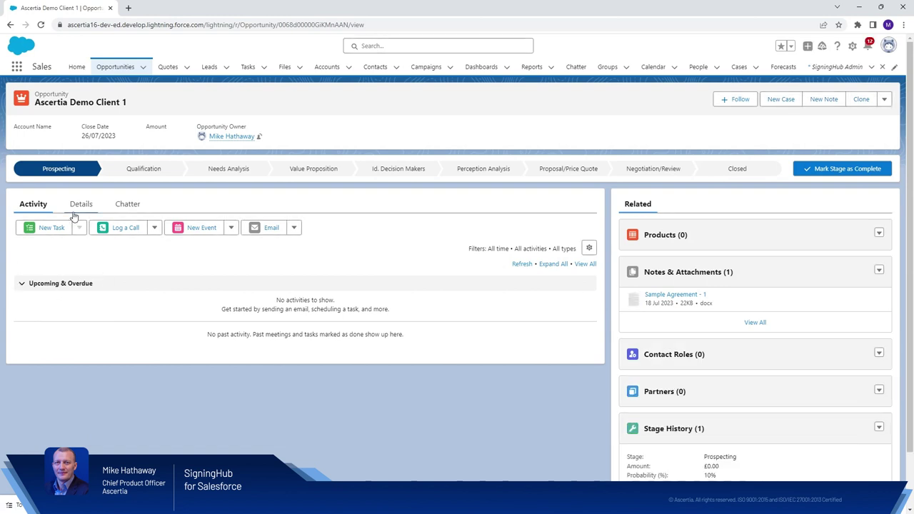
pyautogui.click(77, 206)
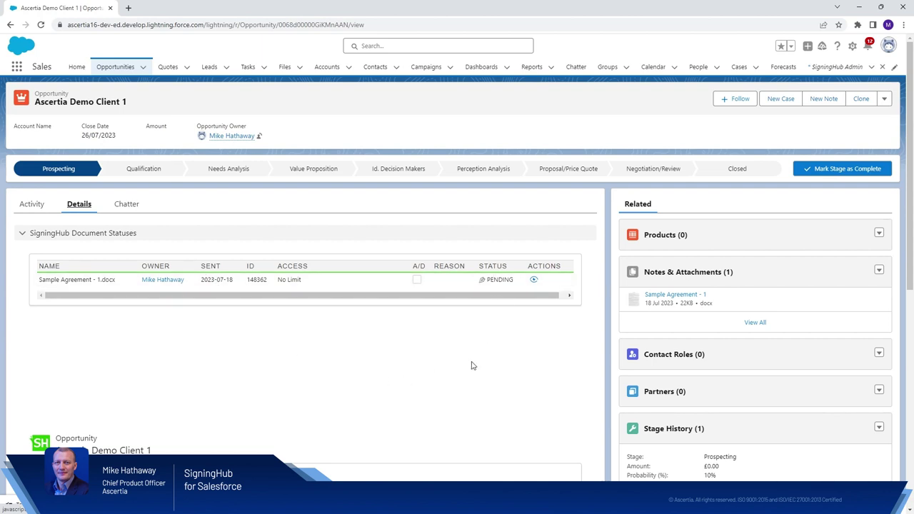
# Step: Open the pending agreement, sign the Ascertia field with a typed Text signature, and close it
pyautogui.click(533, 281)
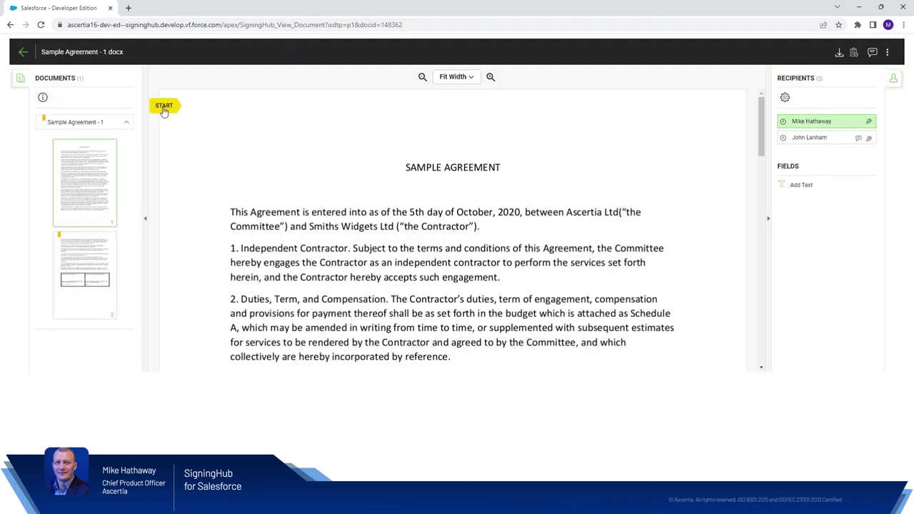
pyautogui.click(164, 107)
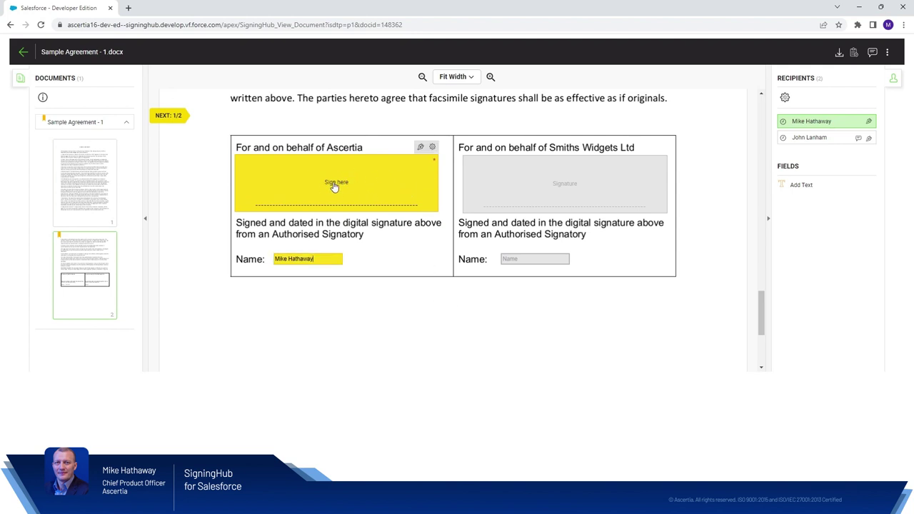
pyautogui.click(420, 147)
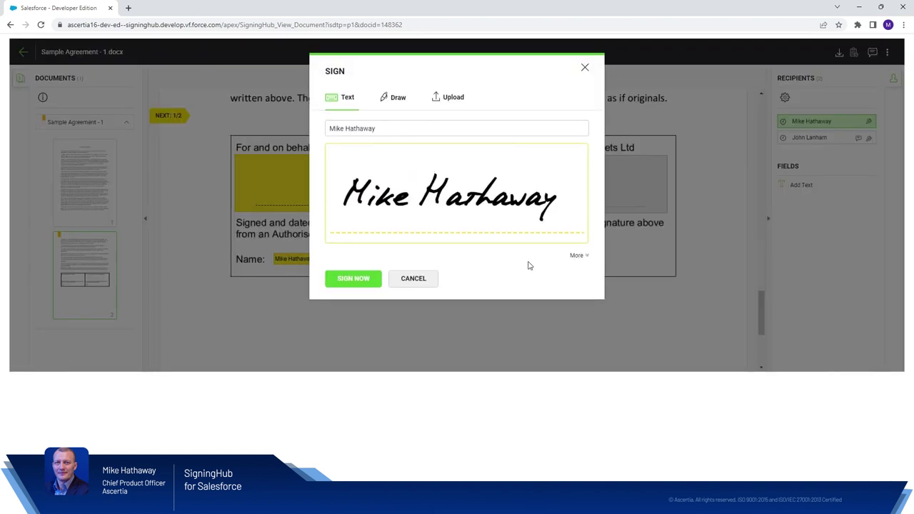
pyautogui.click(397, 100)
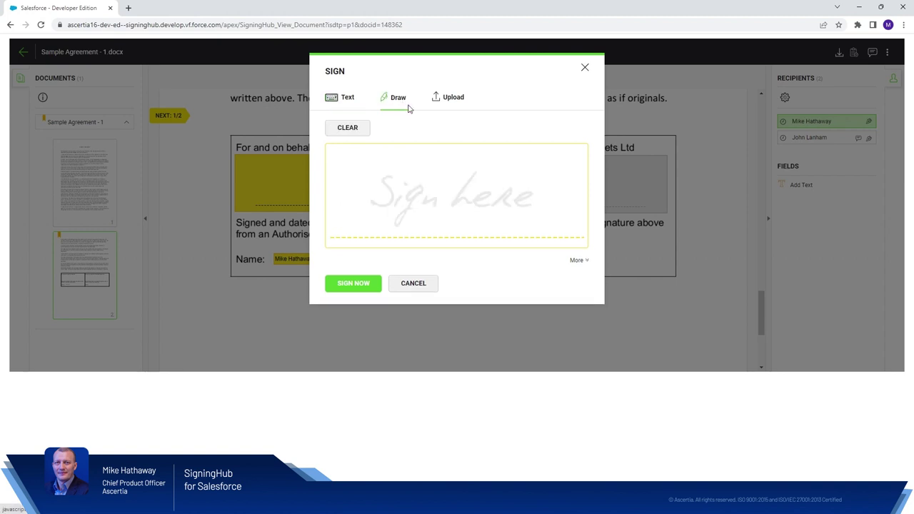
pyautogui.click(449, 104)
pyautogui.click(356, 102)
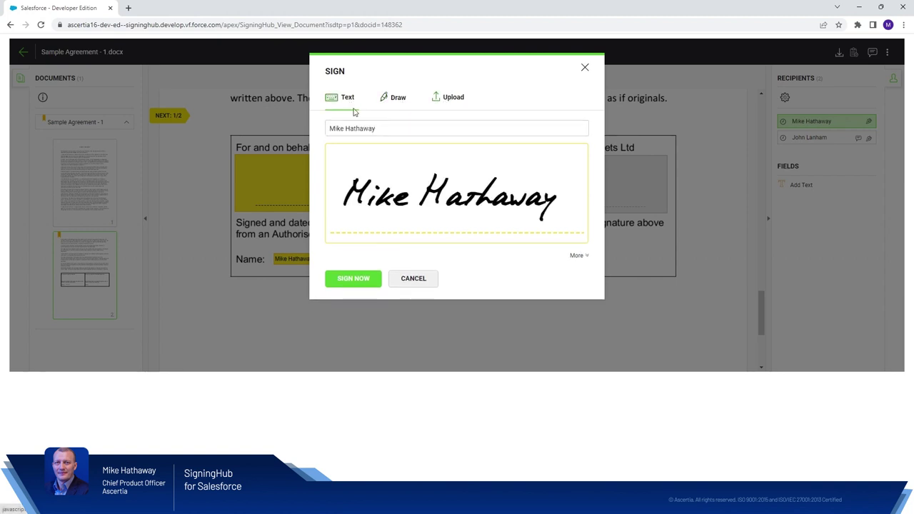
pyautogui.click(354, 278)
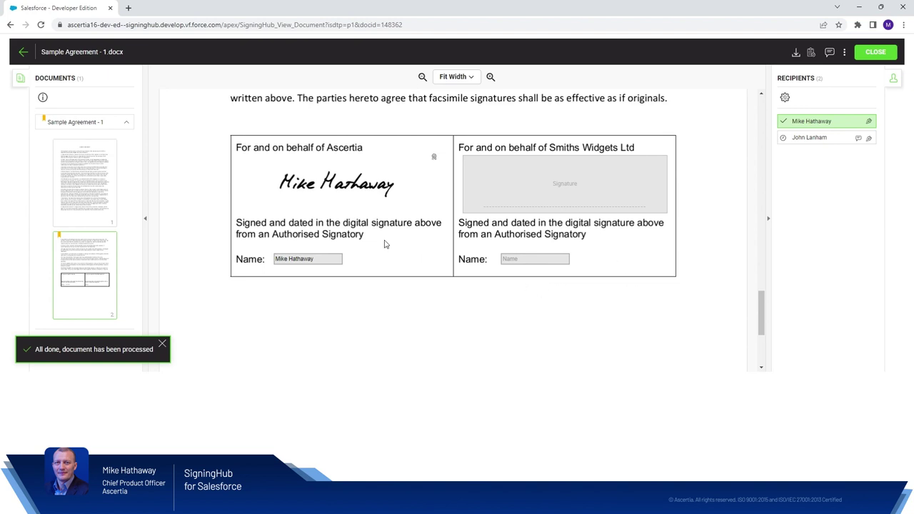
pyautogui.click(874, 55)
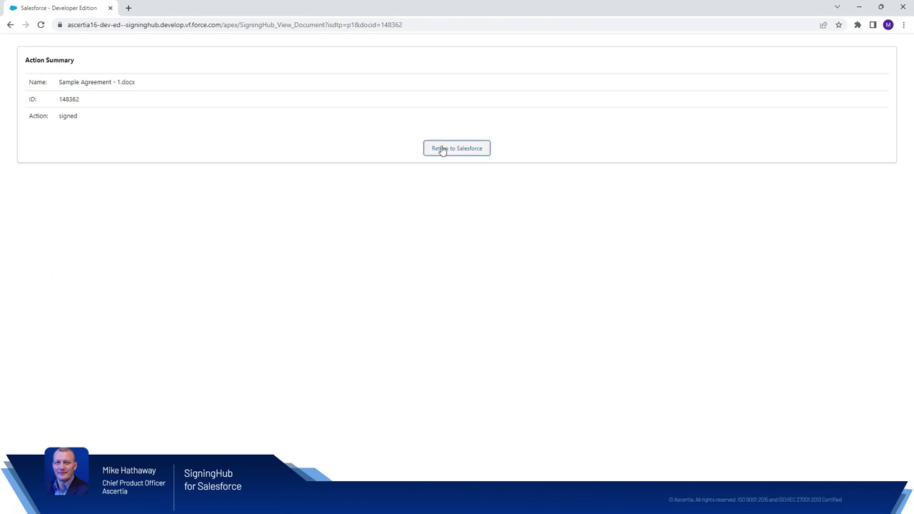
# Step: Return to the opportunity and view the agreement's IN PROGRESS status under Details
pyautogui.click(442, 150)
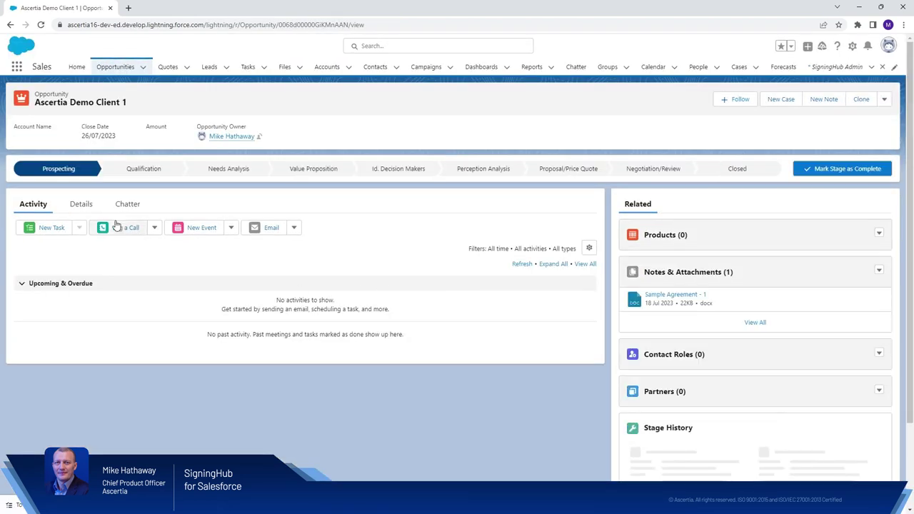
pyautogui.click(80, 204)
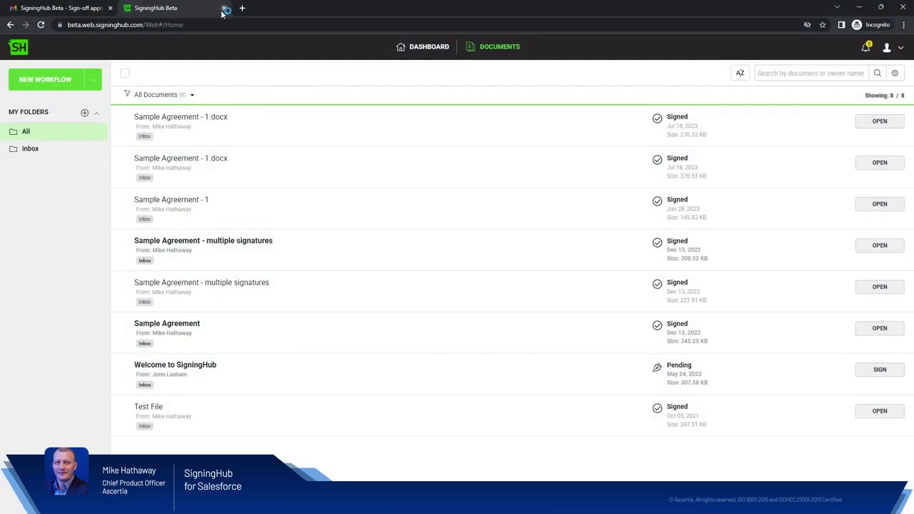
# Step: Close the SigningHub tab and open Sample Agreement - 1.docx from Gmail's sign-off approval email
pyautogui.click(223, 8)
pyautogui.click(18, 110)
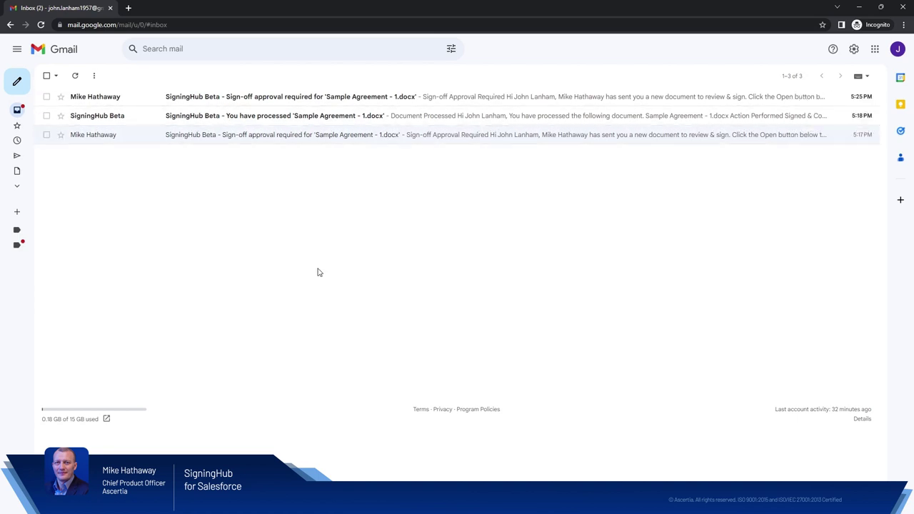
pyautogui.click(173, 99)
pyautogui.click(384, 315)
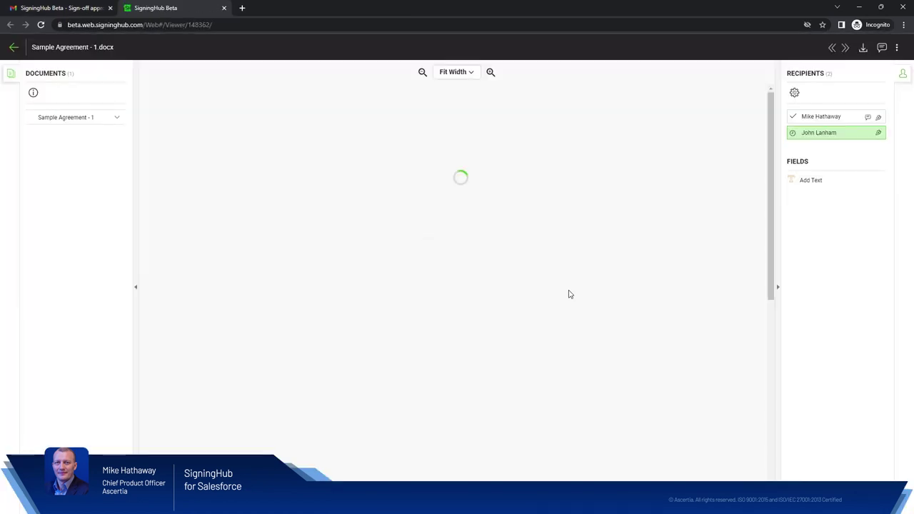
# Step: Sign the Smiths Widgets Ltd field with a typed Text signature after trying Draw and Upload
pyautogui.click(154, 101)
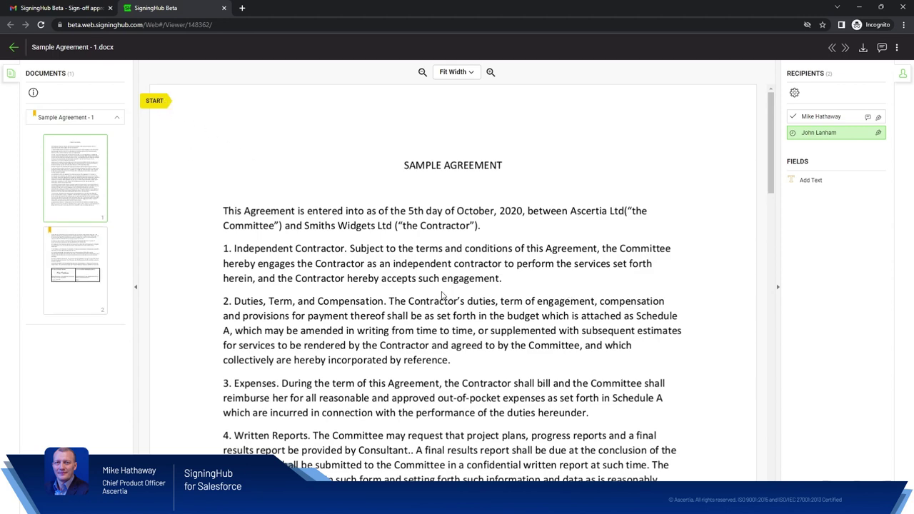
pyautogui.scroll(2, 440, 249)
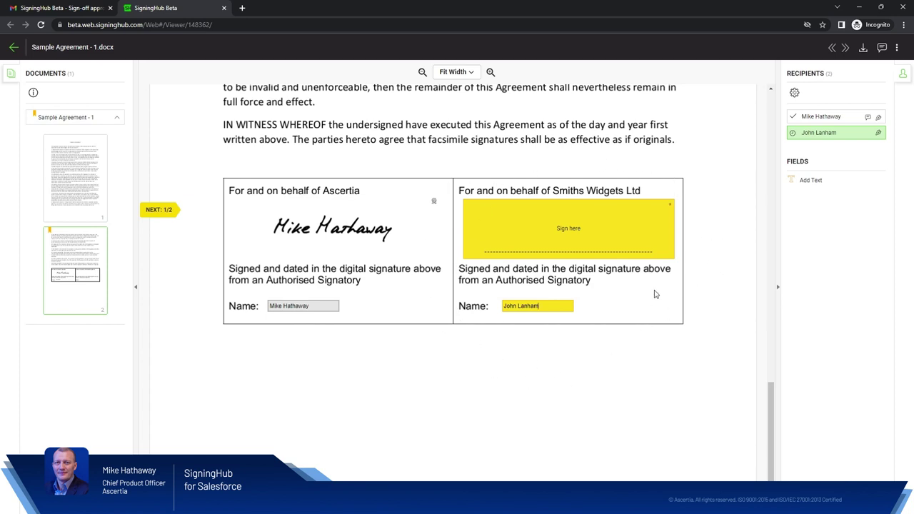
pyautogui.click(668, 204)
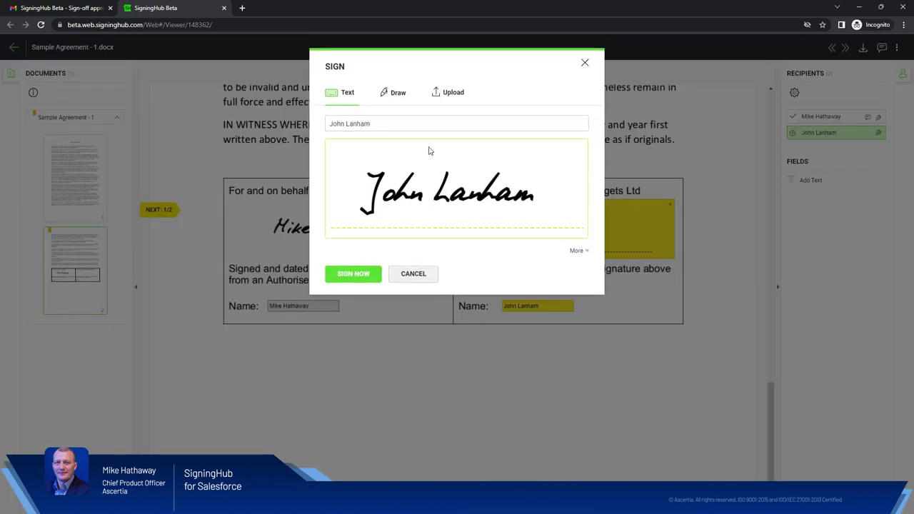
pyautogui.click(392, 92)
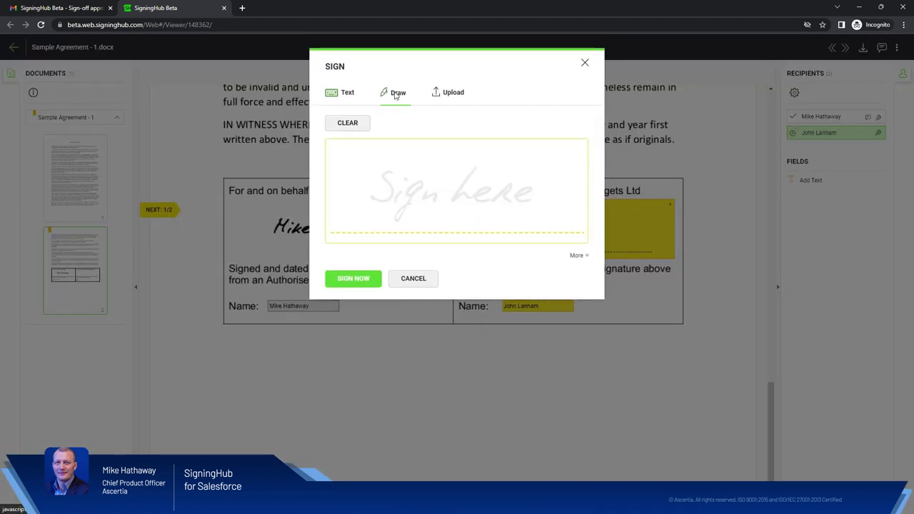
pyautogui.click(403, 153)
pyautogui.moveTo(393, 157); pyautogui.dragTo(481, 192)
pyautogui.click(452, 92)
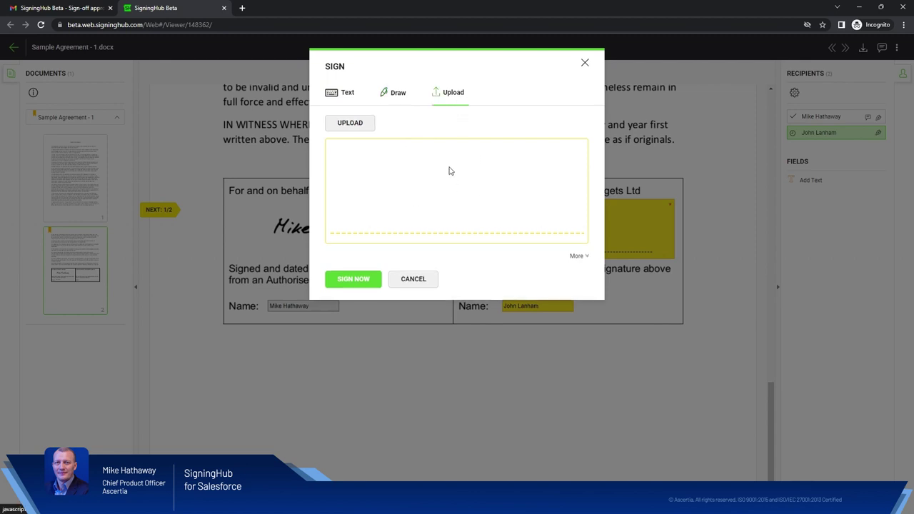
pyautogui.click(348, 94)
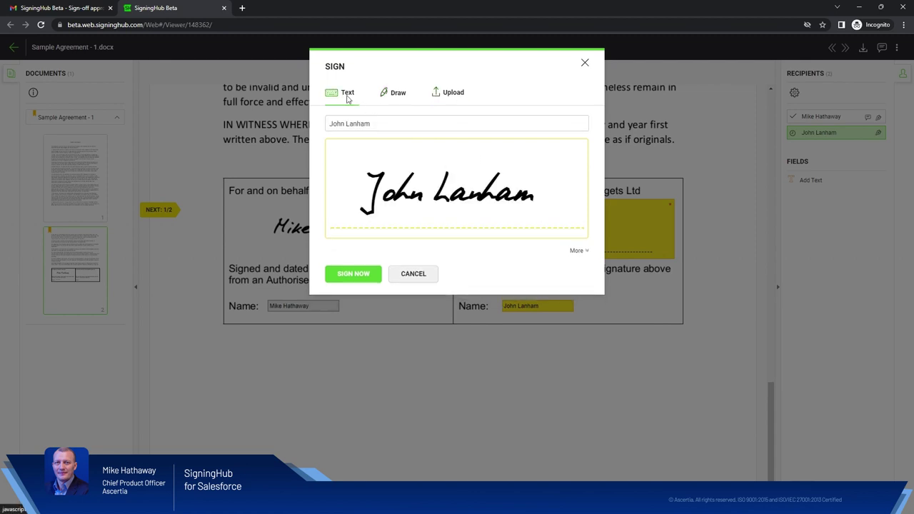
pyautogui.click(347, 277)
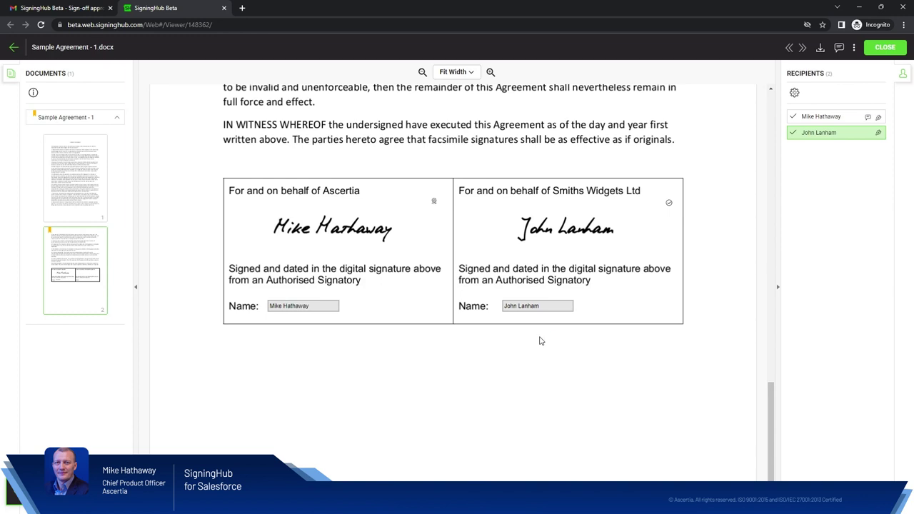
# Step: Close the signed document, the SigningHub tab and the Gmail message, then go back to the Salesforce window
pyautogui.click(879, 48)
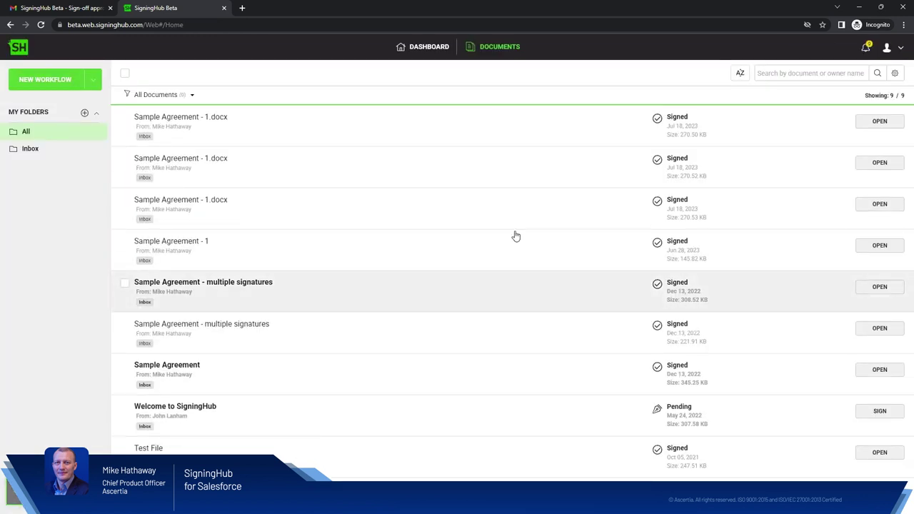
pyautogui.click(223, 8)
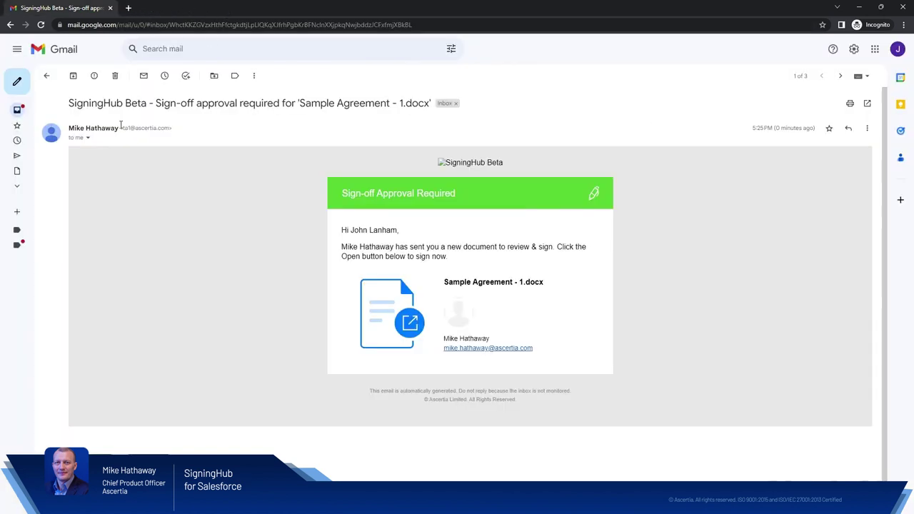
pyautogui.click(17, 111)
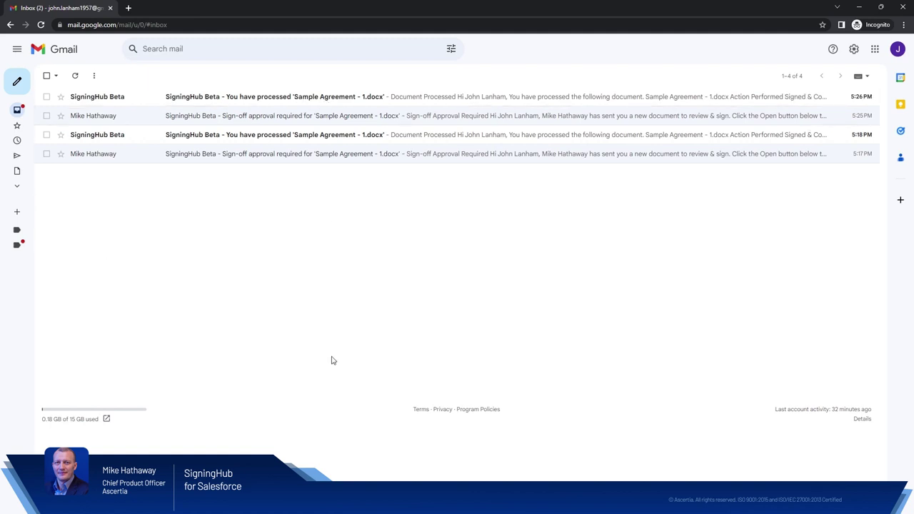
pyautogui.click(859, 7)
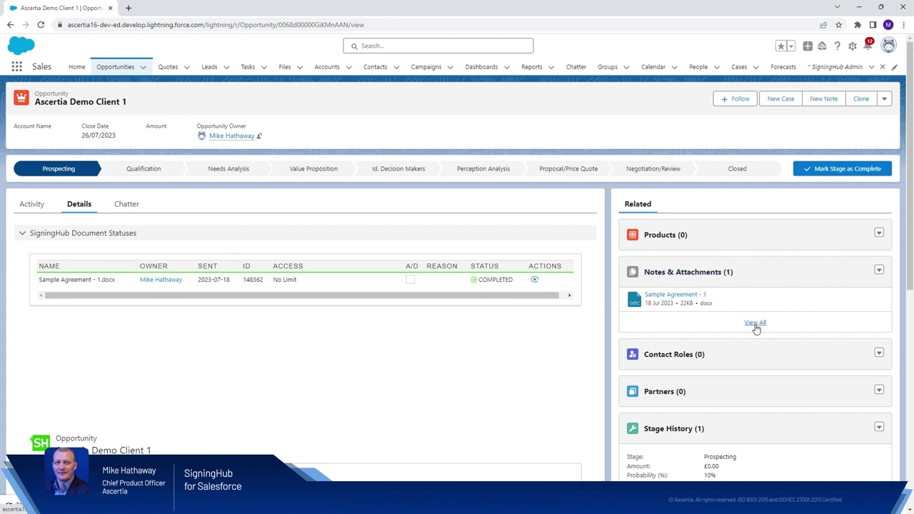
# Step: List all Notes & Attachments and preview Sample Agreement - 1_completed down to its two signatures
pyautogui.click(755, 323)
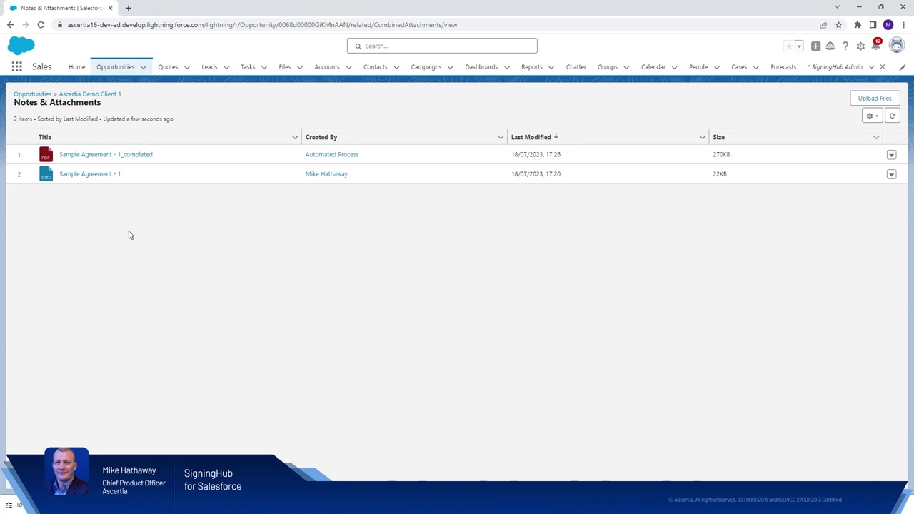
pyautogui.click(135, 155)
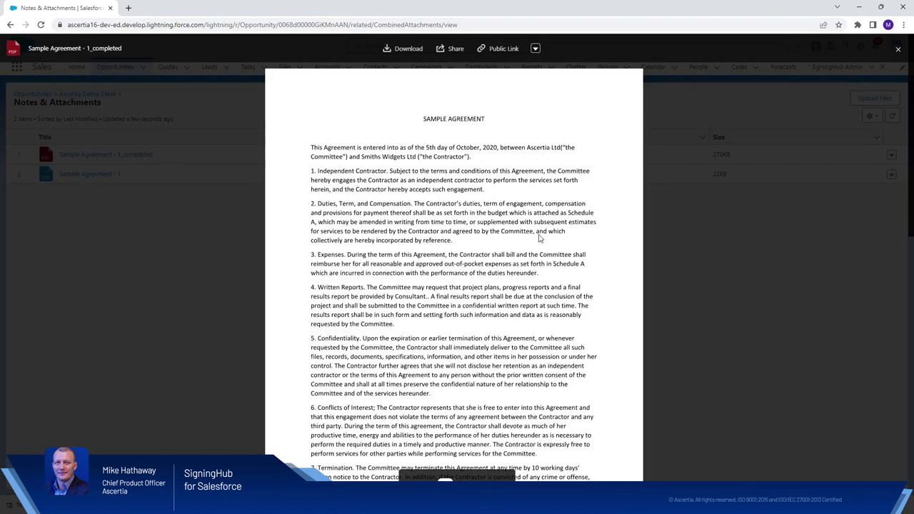
pyautogui.scroll(-15, 538, 238)
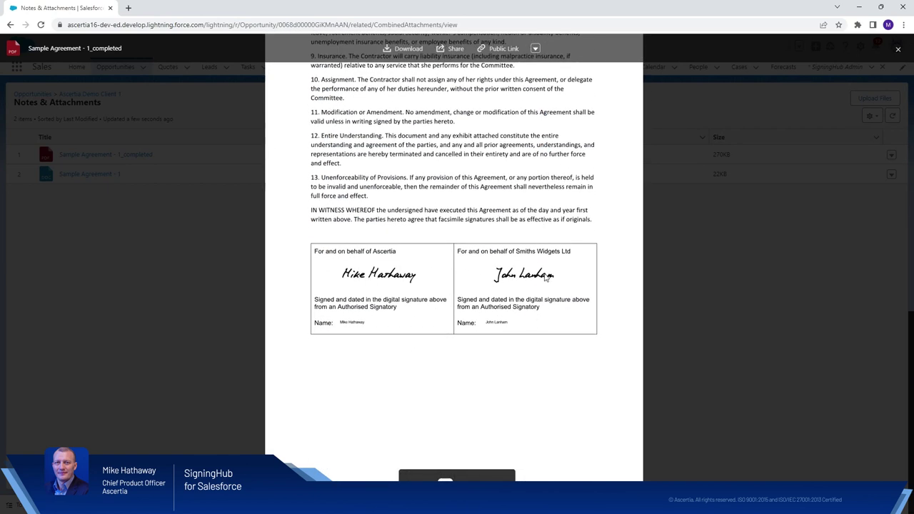
pyautogui.click(897, 49)
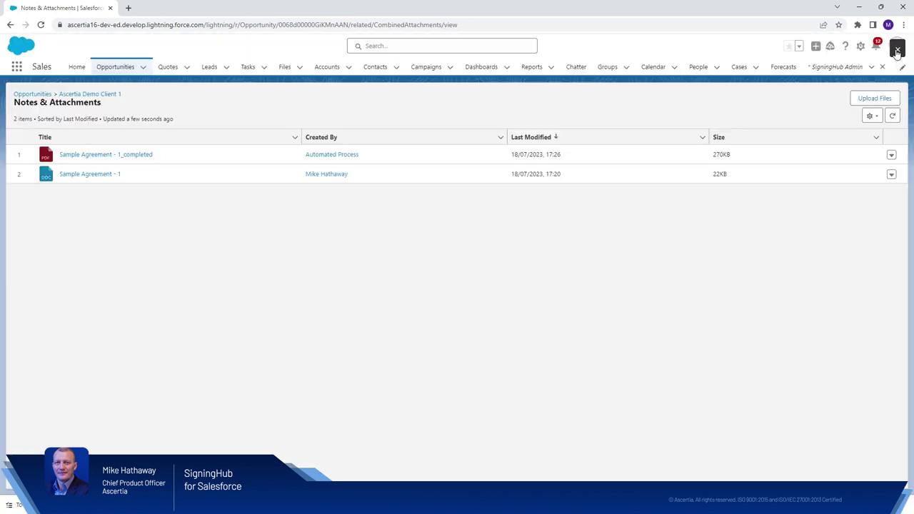
# Step: From Ascertia Demo Client 1 Details, view the completed Sample Agreement - 1.docx at page 2's signatures
pyautogui.click(71, 95)
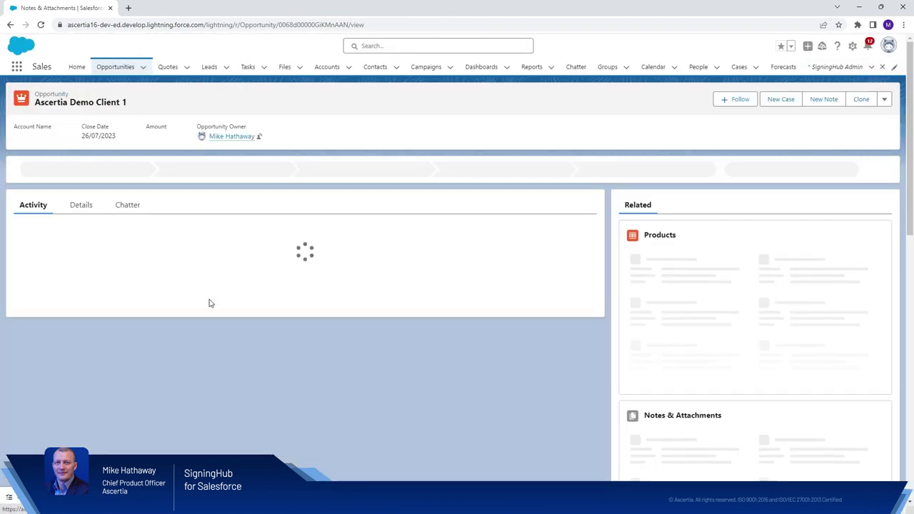
pyautogui.click(83, 204)
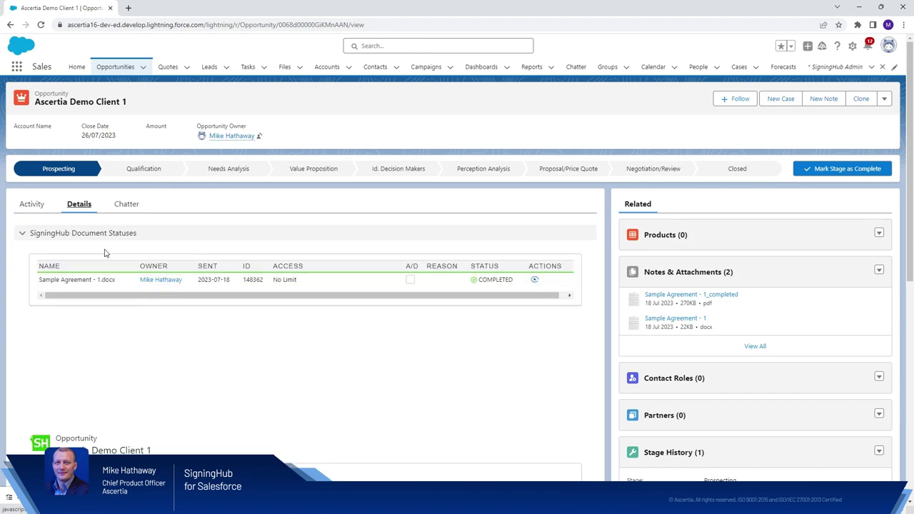
pyautogui.click(534, 279)
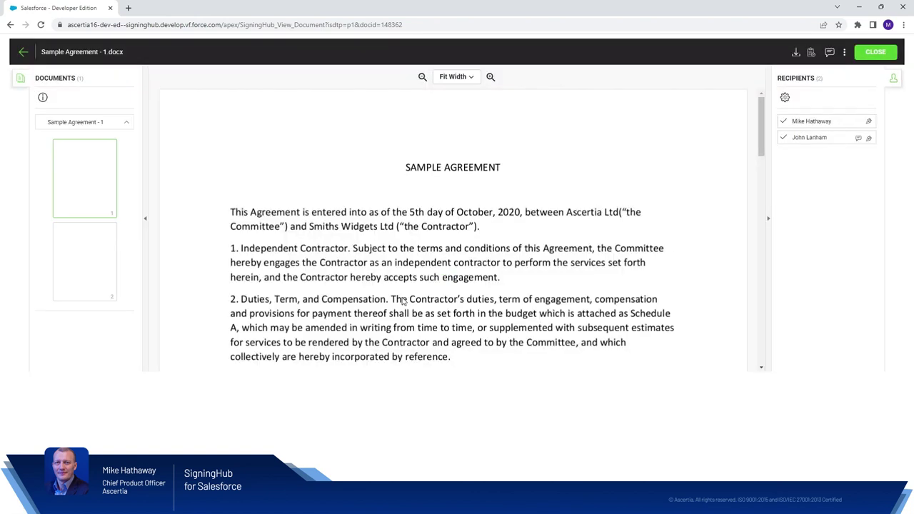
pyautogui.click(68, 268)
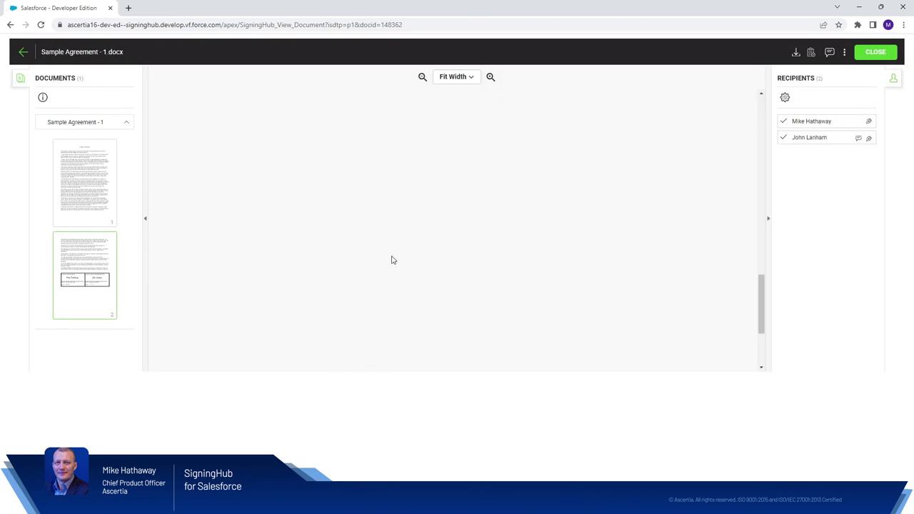
pyautogui.scroll(-6, 421, 253)
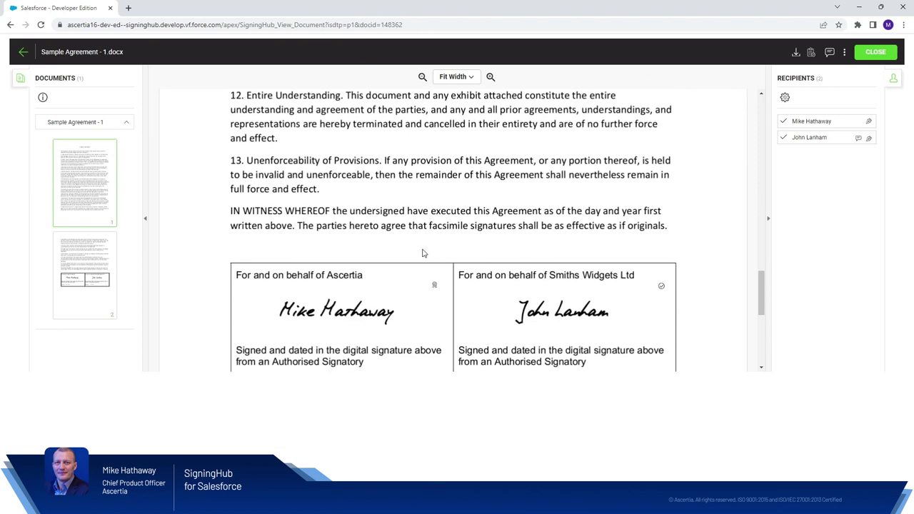
# Step: Expand the first signature's full certificate details, then show the second signer's PAdES-B-LTA, SHA256 details
pyautogui.click(374, 239)
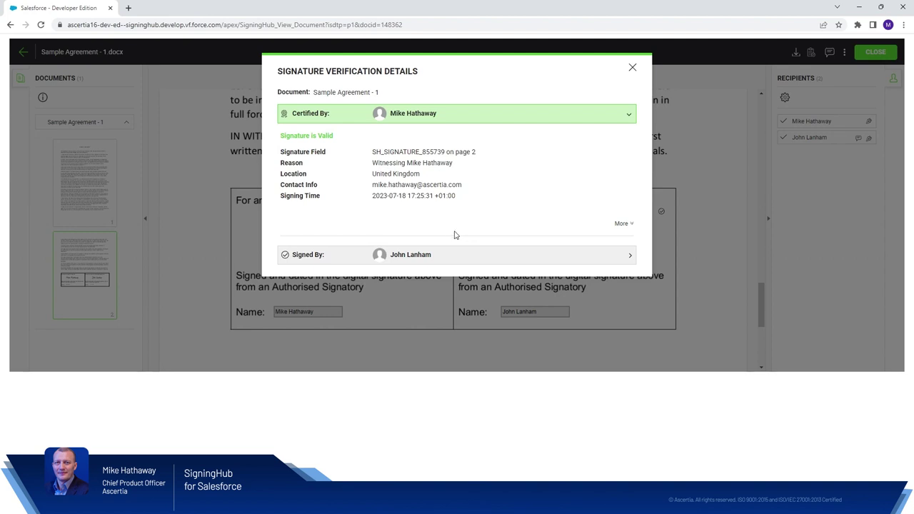
pyautogui.click(622, 223)
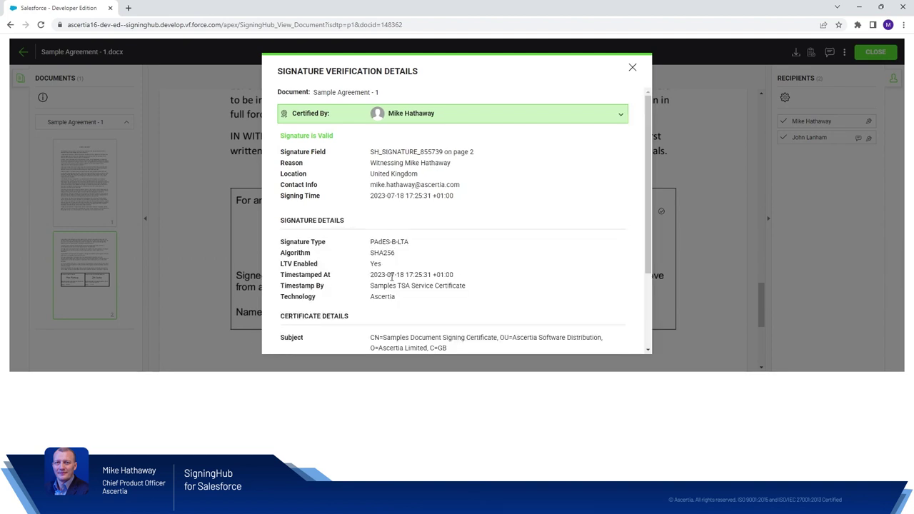
pyautogui.scroll(-1, 457, 268)
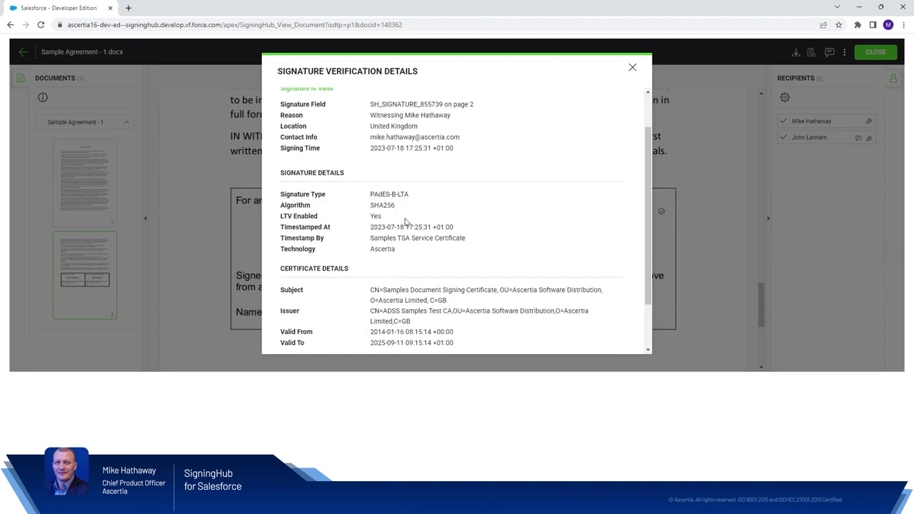
pyautogui.scroll(-1, 386, 291)
pyautogui.scroll(-1, 386, 291)
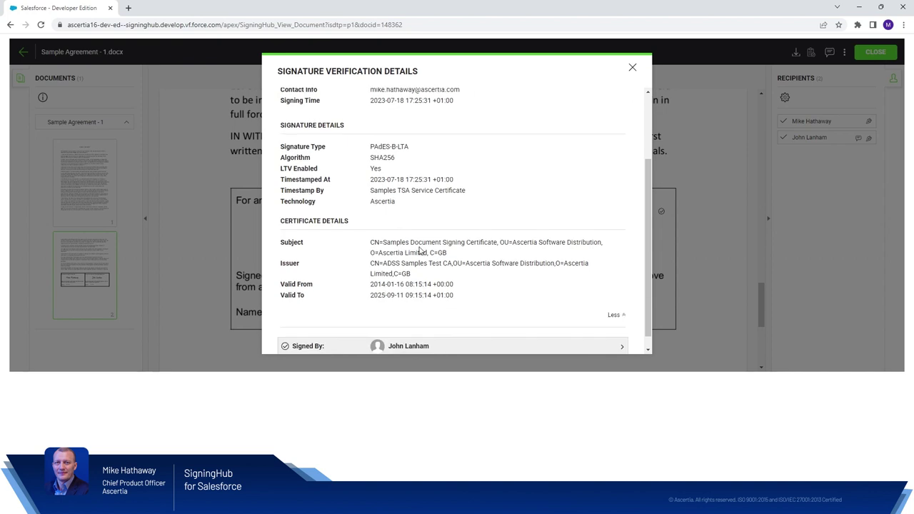
pyautogui.scroll(-1, 421, 251)
pyautogui.click(393, 335)
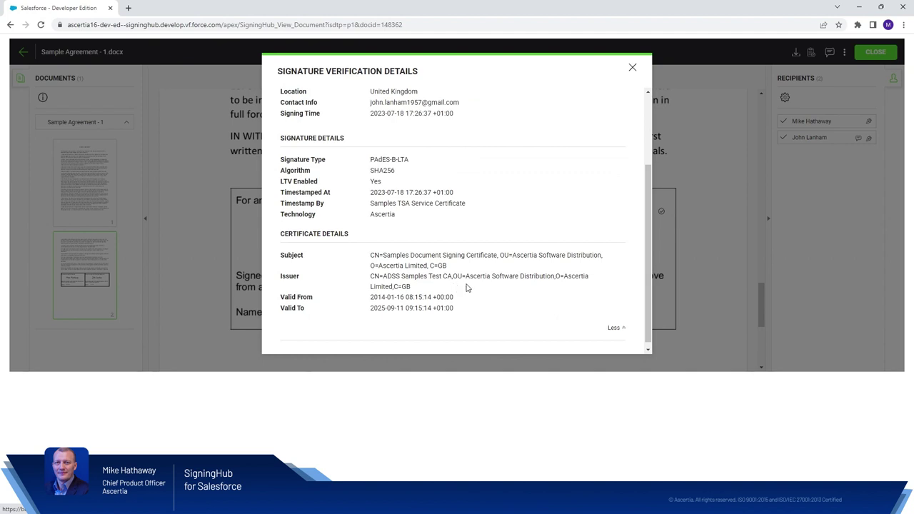
# Step: Close the verification dialog and document viewer, then return to Salesforce from the Action Summary
pyautogui.click(633, 69)
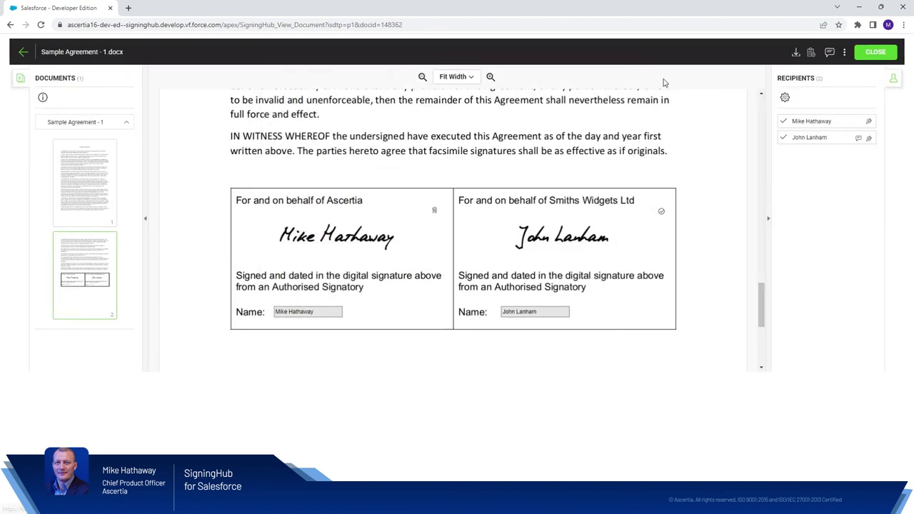
pyautogui.click(865, 55)
pyautogui.click(449, 148)
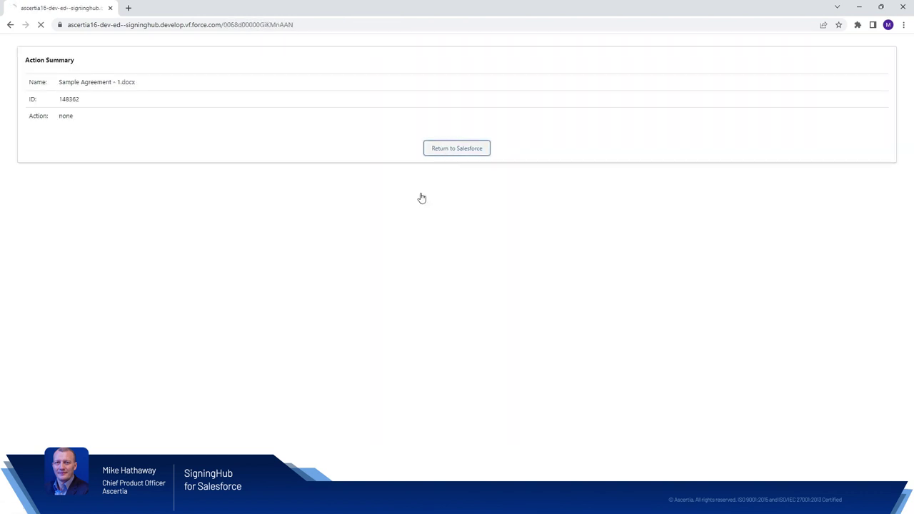